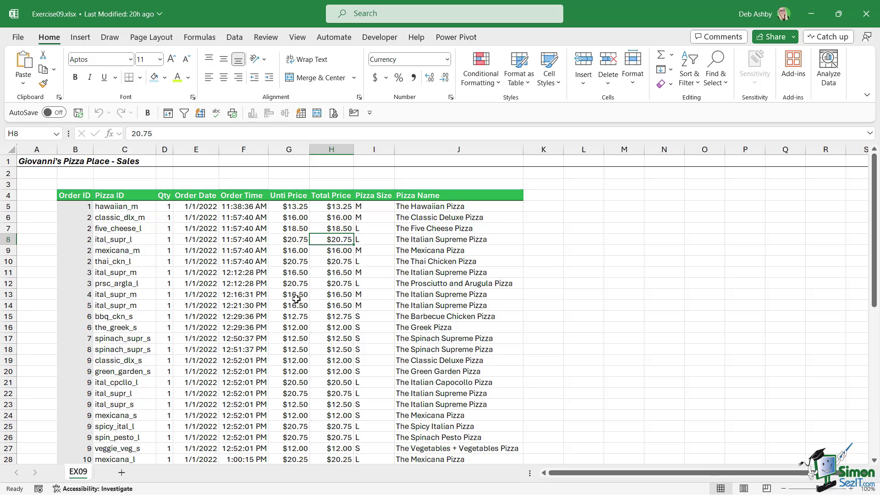
In the custom Sort dialog, sort the sales table by Pizza ID from Z to A.
left_click(133, 149)
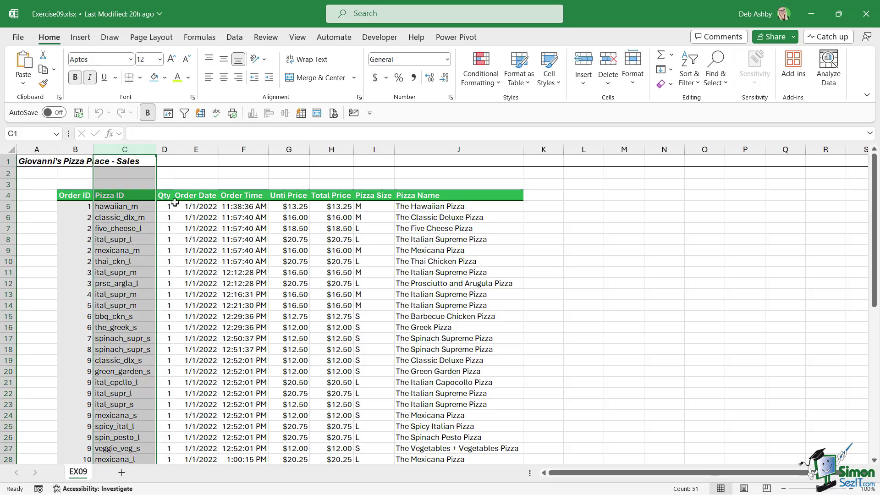
left_click(382, 151)
left_click(195, 261)
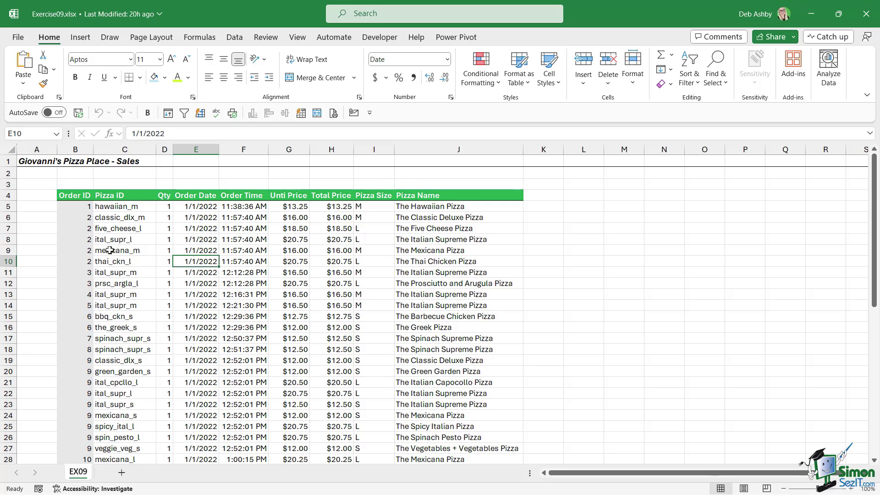
left_click(115, 240)
left_click(234, 37)
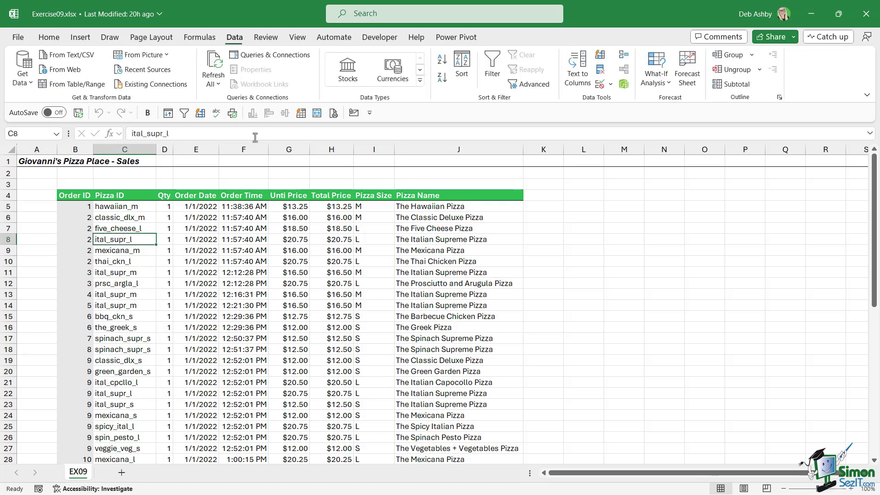
left_click(463, 64)
left_click_drag(472, 163, 606, 136)
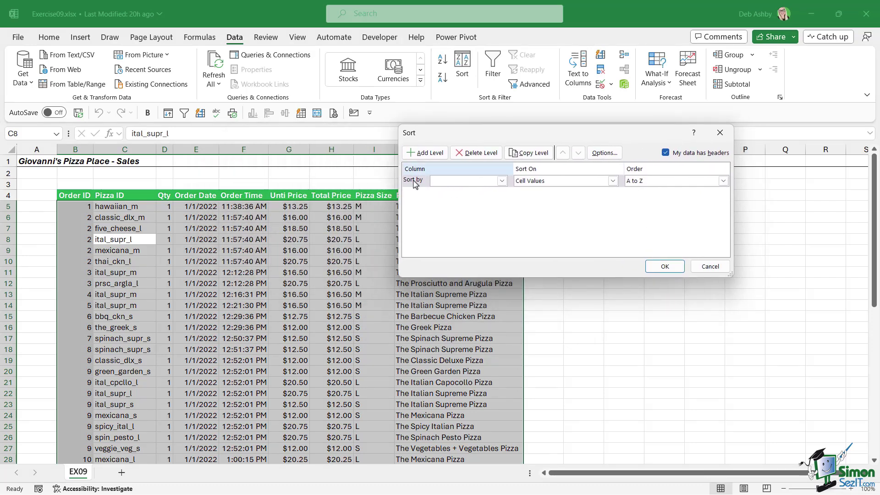
left_click(502, 181)
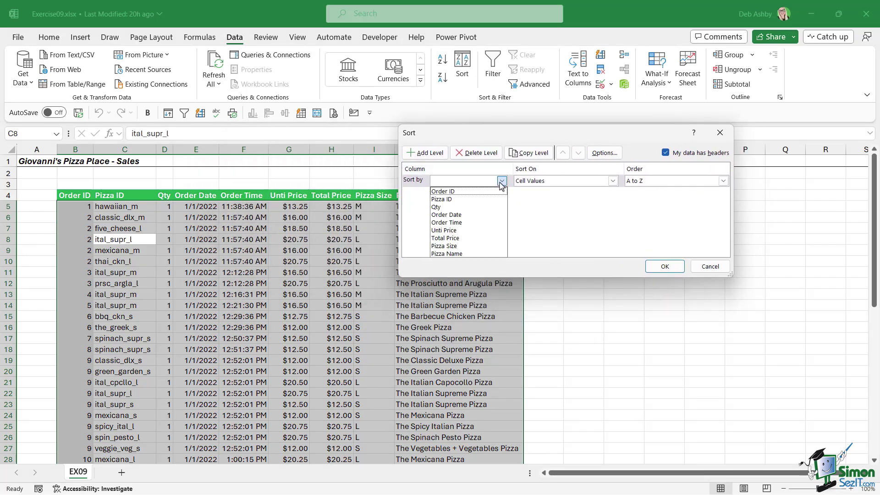
left_click(451, 200)
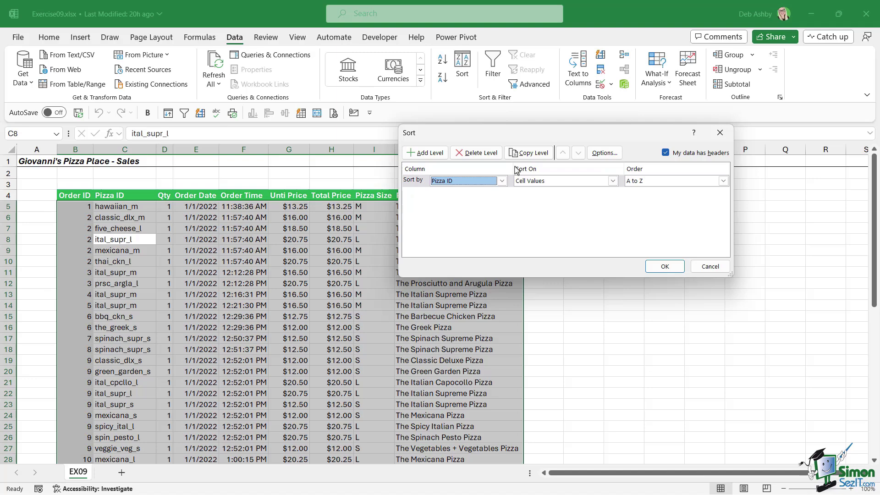
left_click(723, 180)
left_click(633, 197)
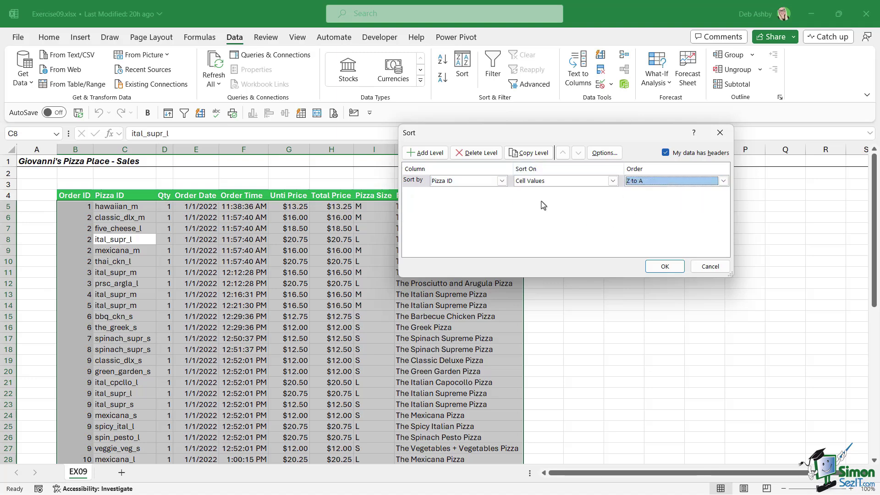
Add a second sort level by Pizza Size, A to Z, and apply the sort.
left_click(431, 154)
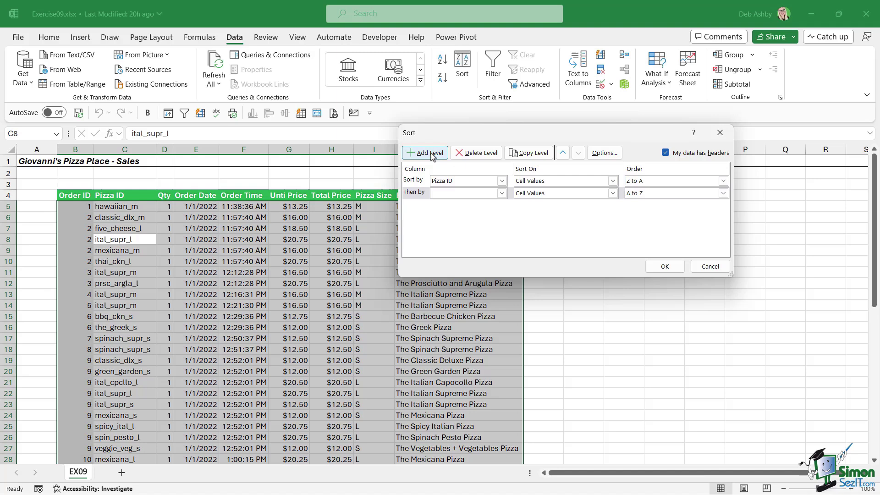
left_click(502, 193)
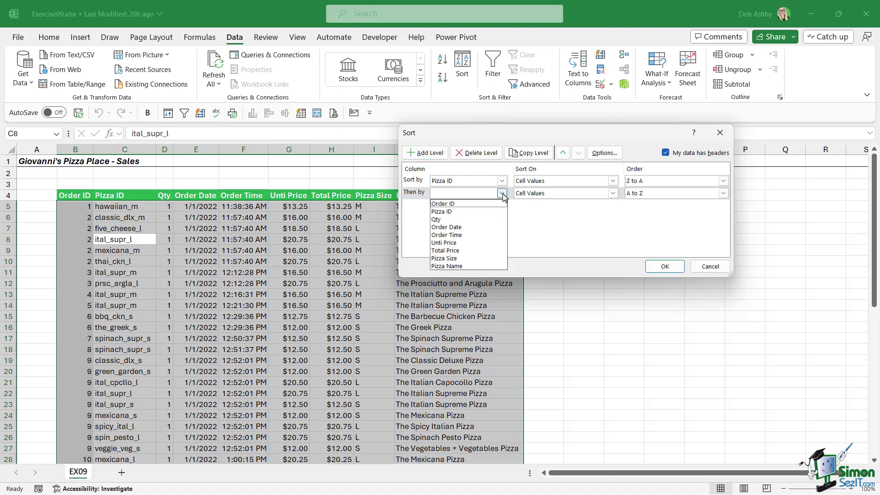
left_click(483, 258)
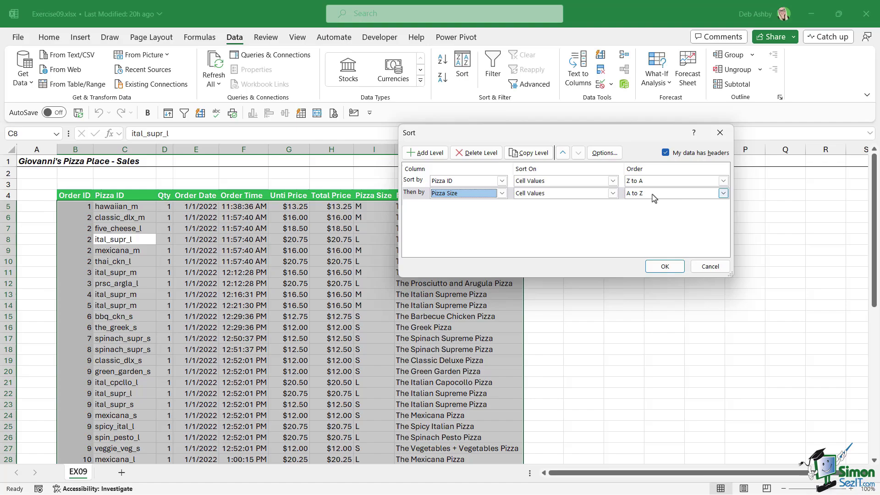
left_click(665, 271)
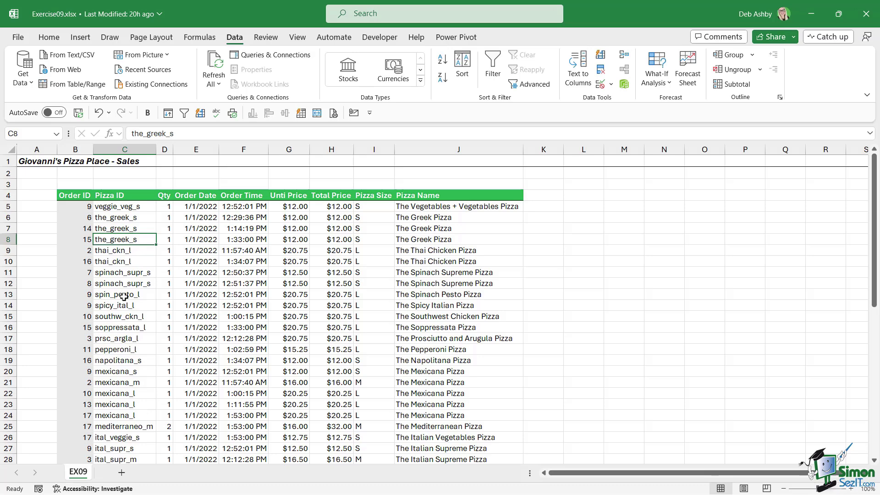
scroll(124, 297, "down", 14)
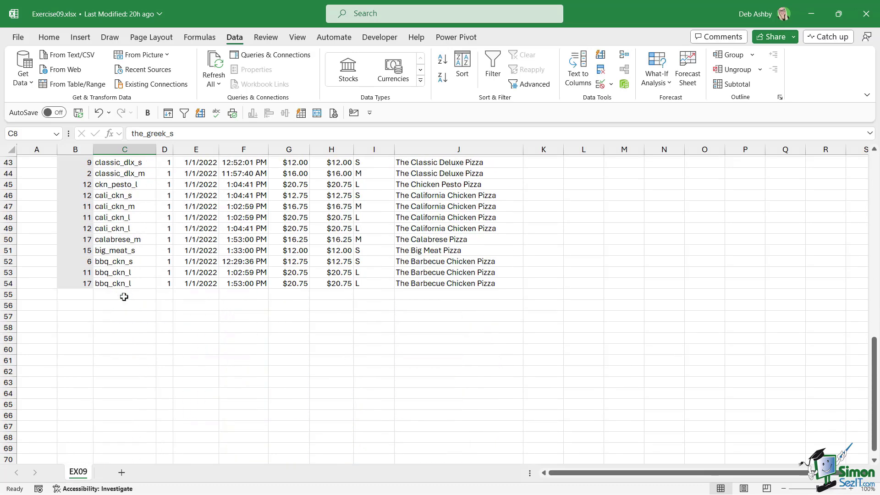
scroll(124, 296, "up", 14)
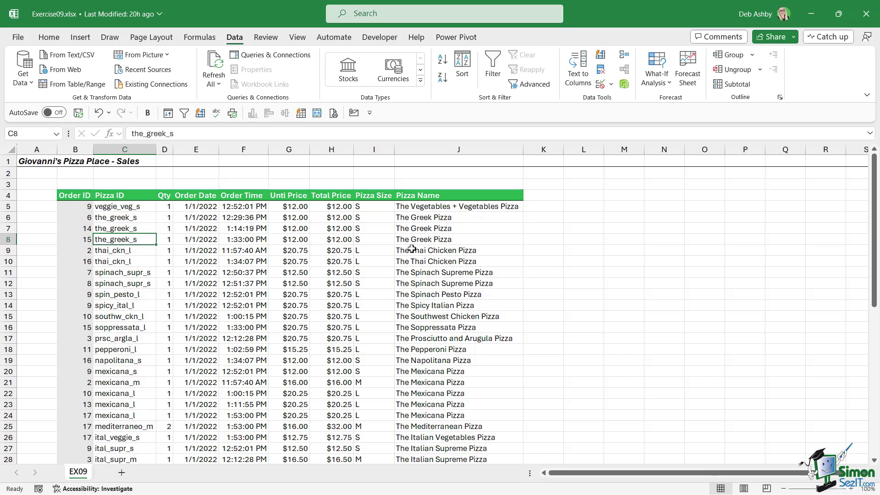
Enable header filters and filter Pizza Name to only The California Chicken Pizza.
left_click(421, 195)
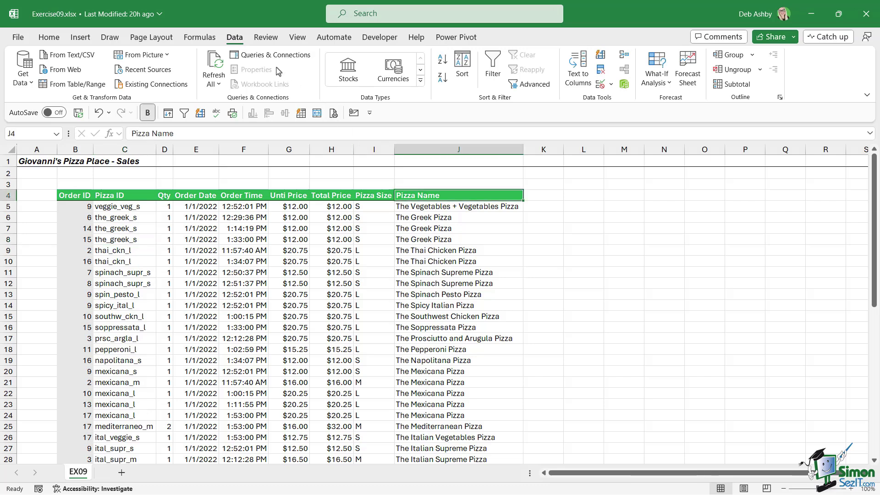
left_click(491, 69)
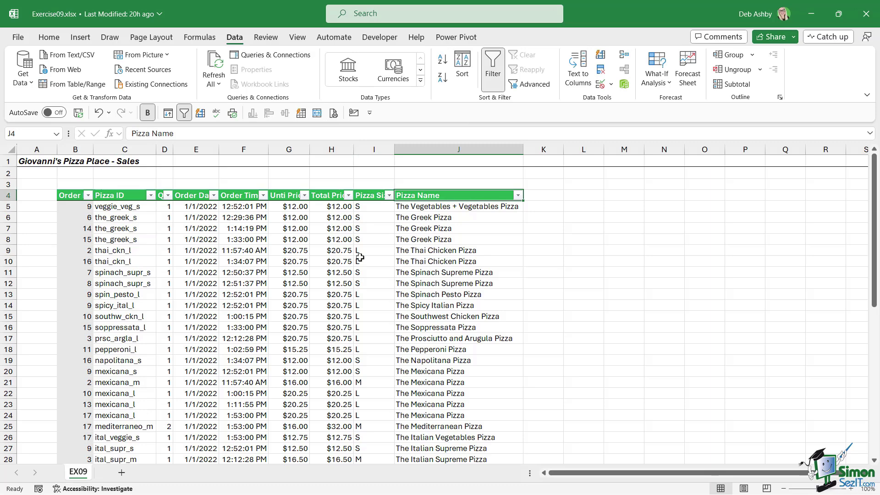
left_click(518, 195)
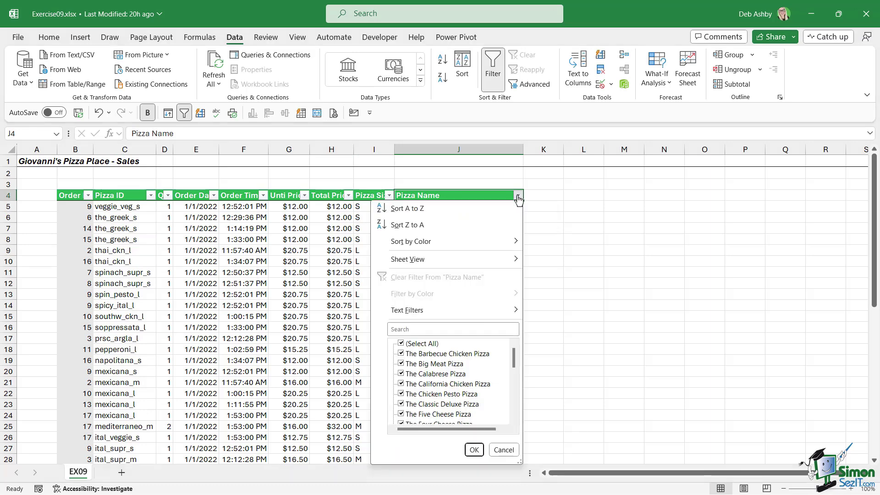
left_click(402, 343)
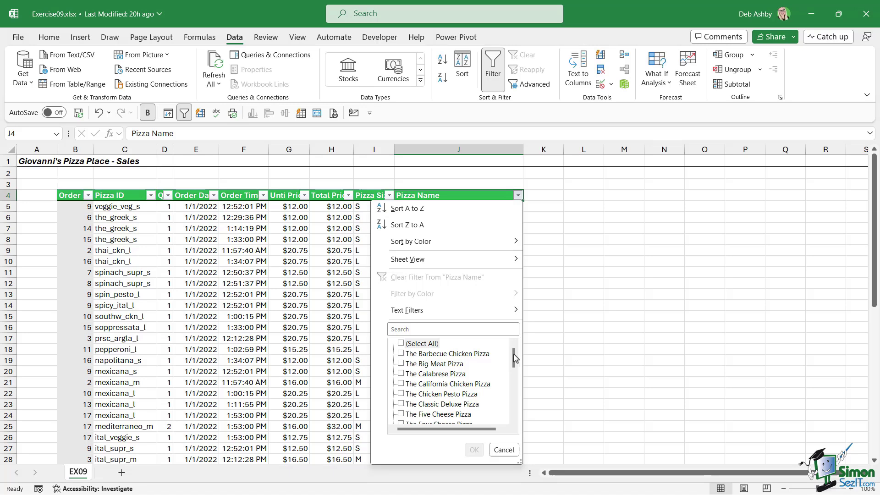
left_click_drag(515, 358, 516, 361)
left_click(401, 374)
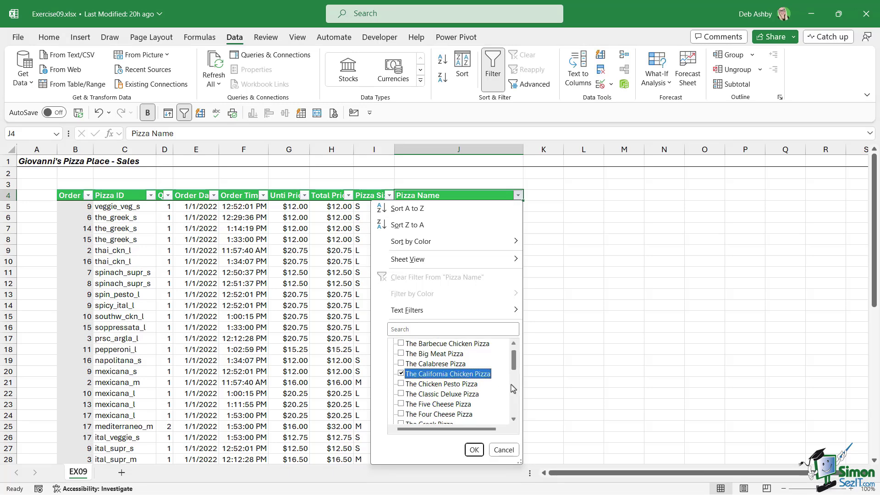
left_click(474, 450)
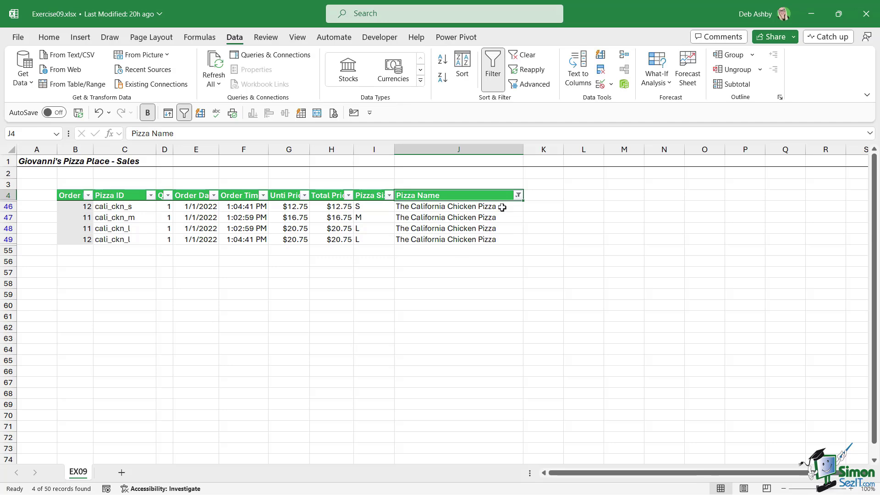
Clear the Pizza Name filter to show all rows, then select cell H7 in Total Price.
left_click(518, 195)
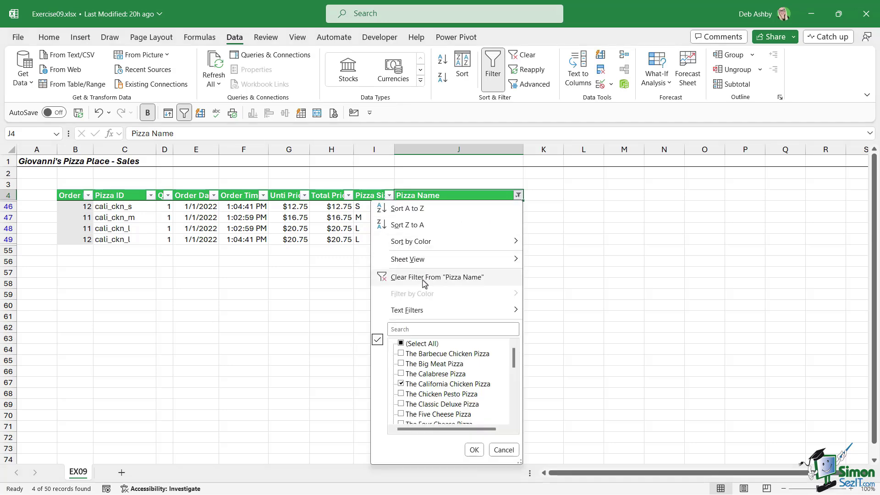
left_click(401, 278)
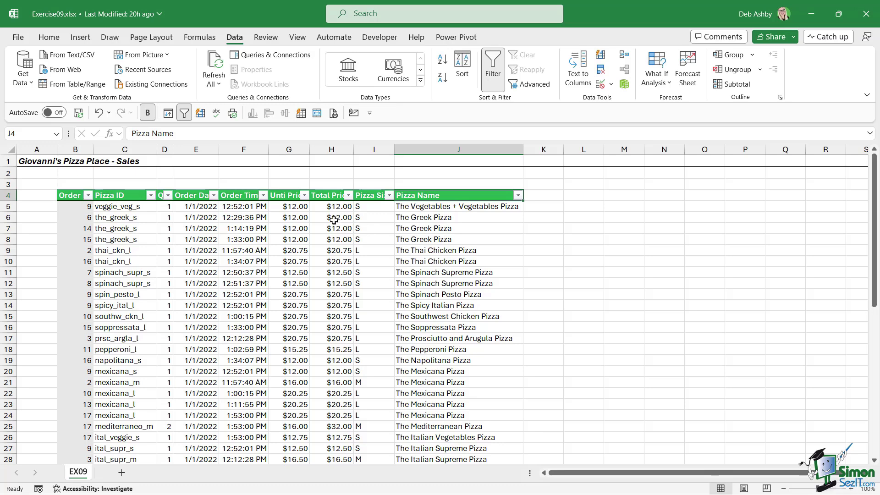
left_click(331, 150)
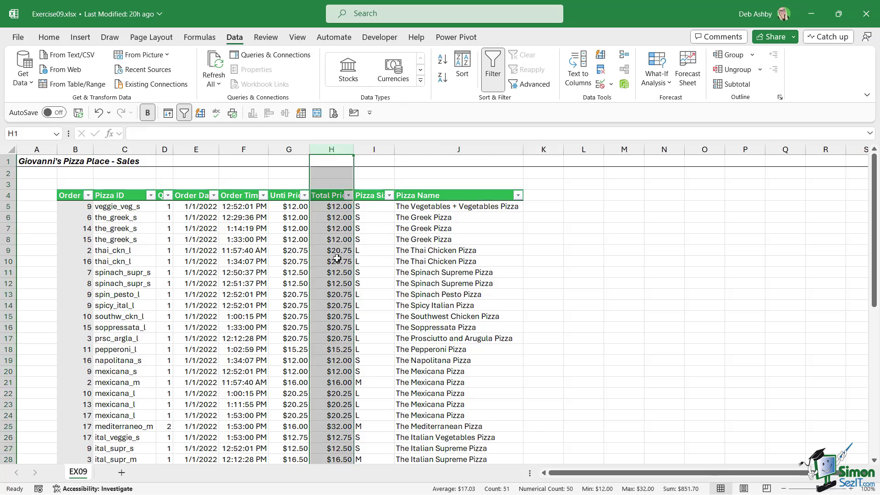
left_click(325, 229)
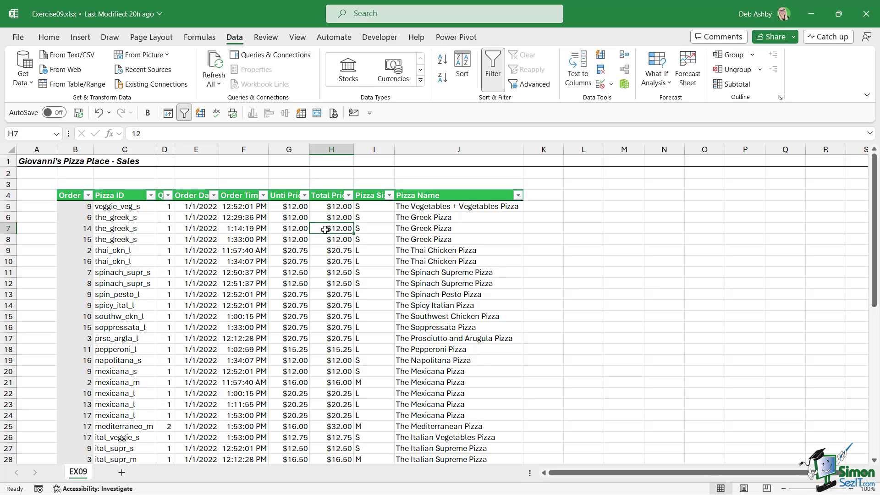
Filter Total Price to values greater than 20, then select the visible totals to check their sum.
left_click(348, 196)
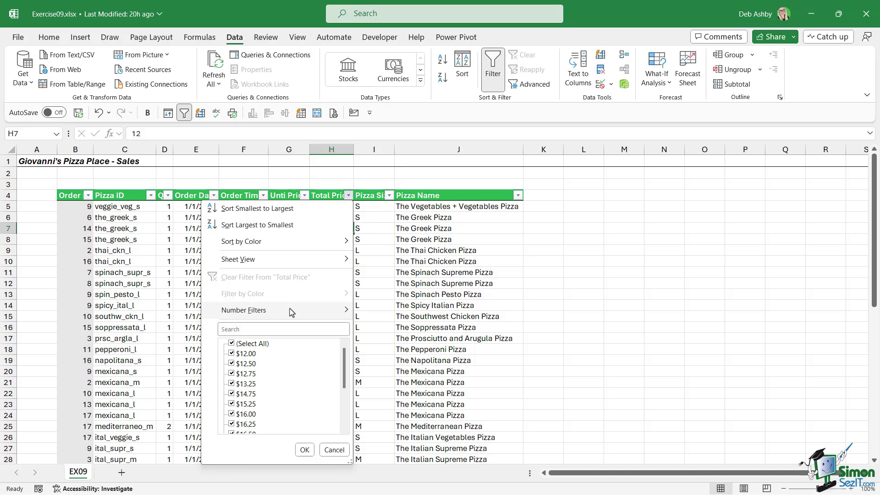
mouse_move(291, 314)
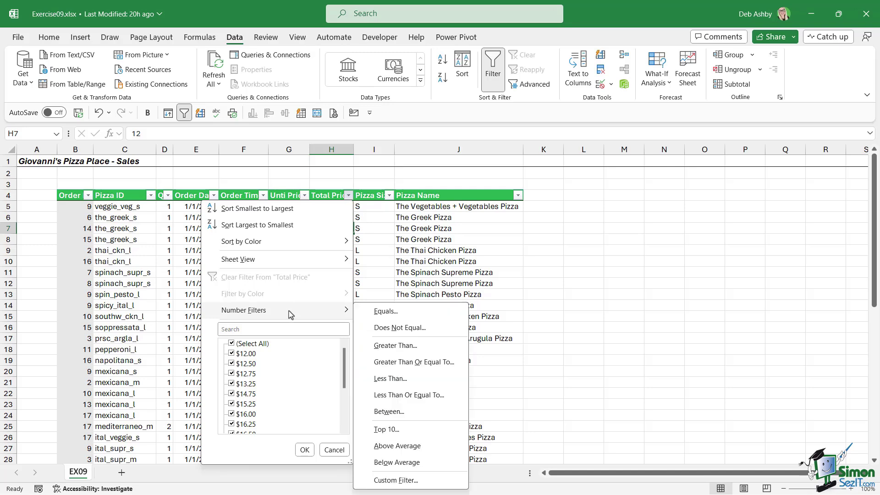
left_click(394, 345)
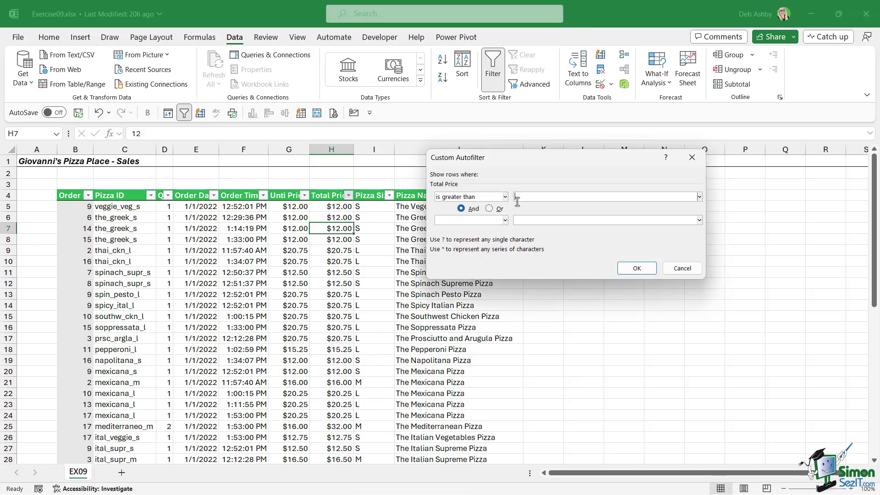
type("20")
left_click(635, 269)
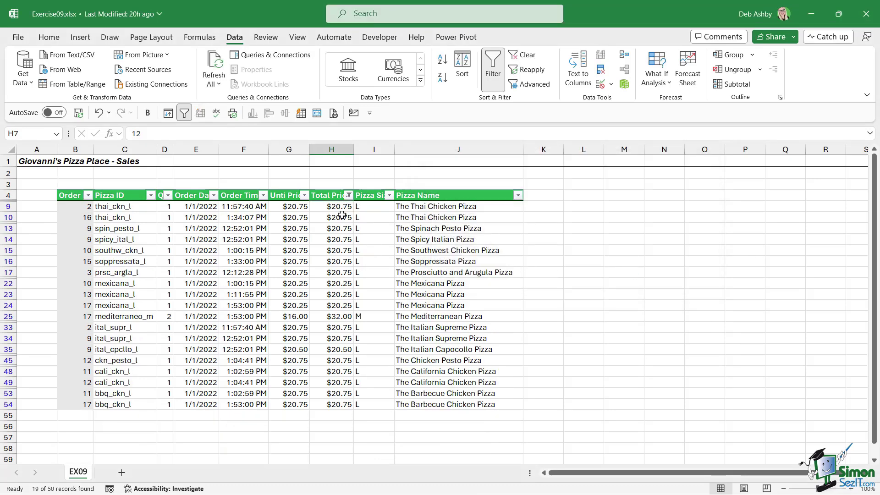
left_click_drag(341, 211, 335, 407)
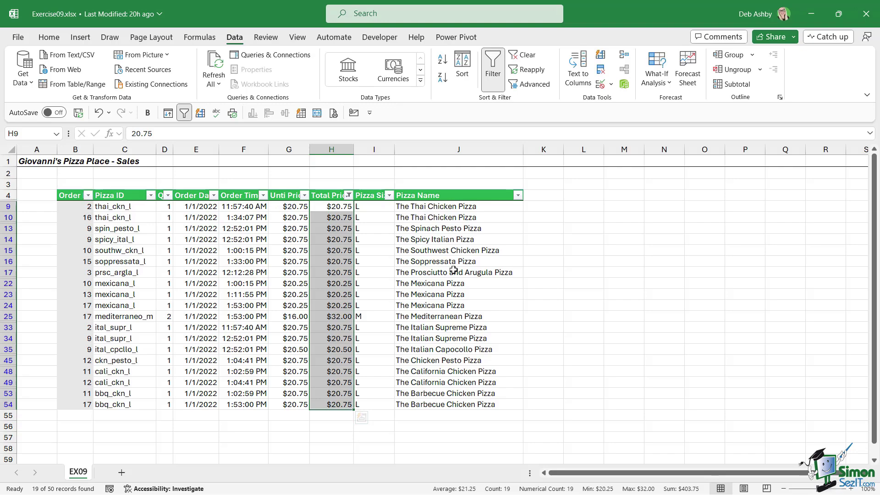
Open the Total Price column's filter dropdown menu.
left_click(348, 196)
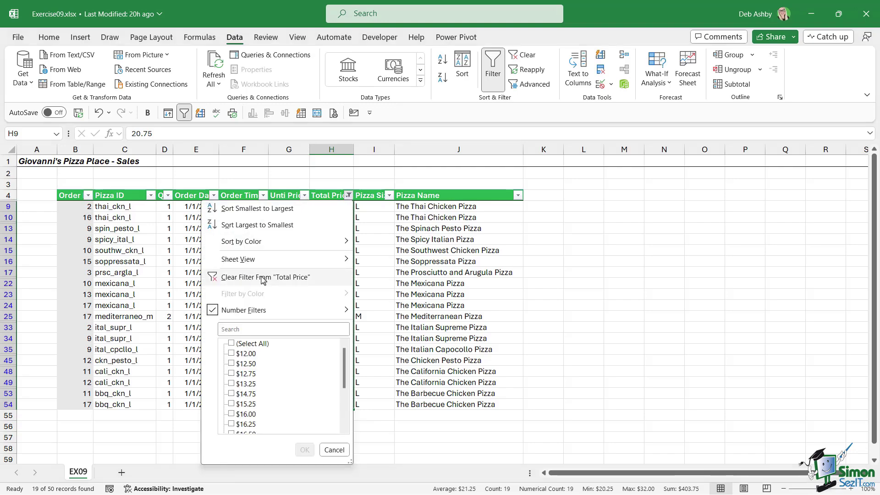